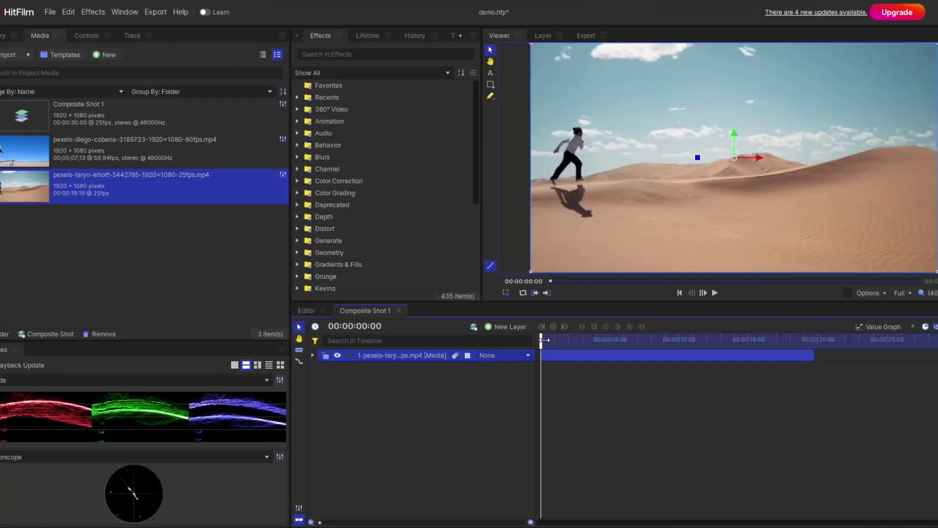
Add the pexels-diego-cobena-3185733 clip as layer 2 beneath the desert runner layer.
left_click_drag(544, 339, 607, 339)
left_click(145, 148)
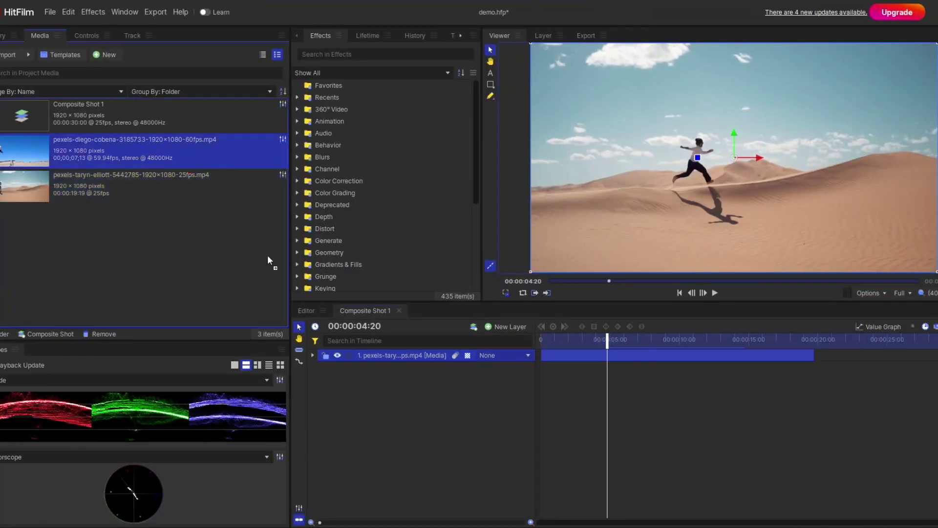
left_click_drag(268, 255, 416, 444)
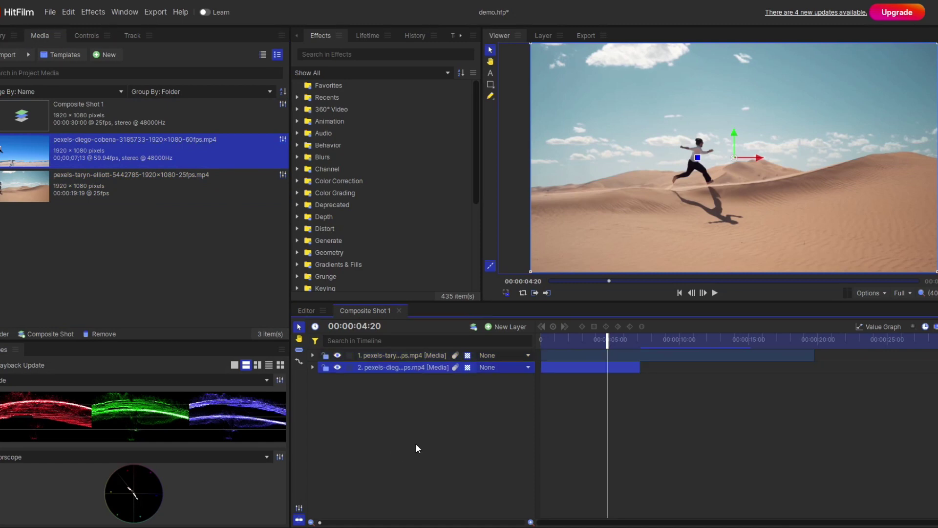
left_click(338, 356)
left_click_drag(607, 339, 565, 337)
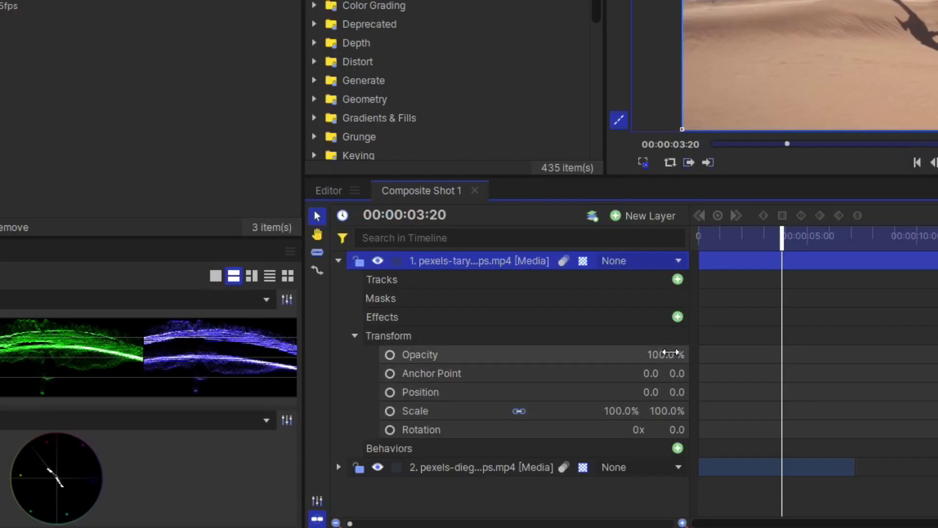
Lower the runner layer's opacity to 55% so both clips show through.
left_click_drag(521, 415, 502, 415)
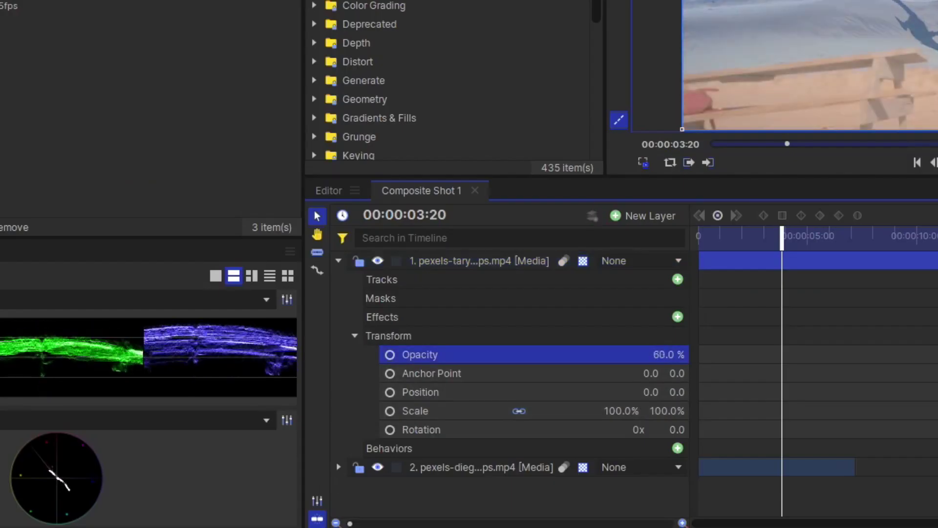
left_click_drag(637, 354, 631, 354)
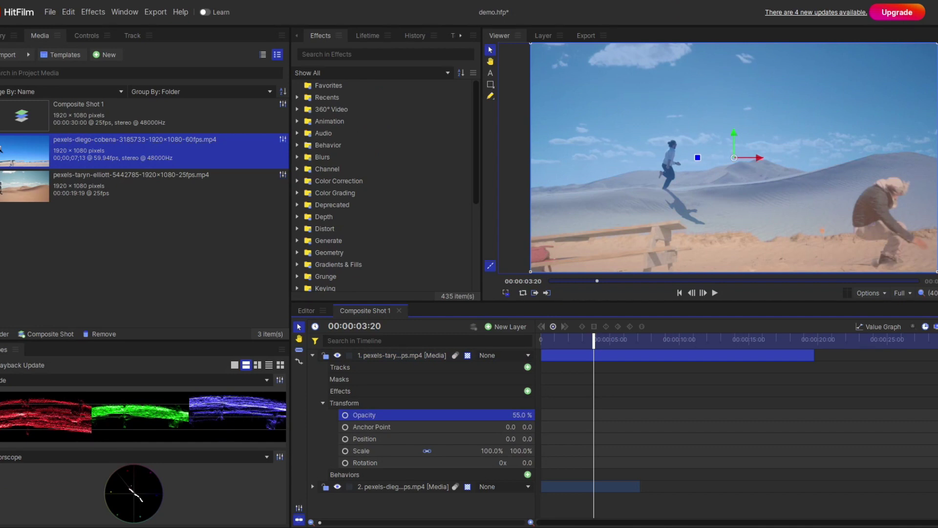
left_click(313, 356)
Compare the clips by toggling the runner layer, then rename it 'left'.
left_click(333, 356)
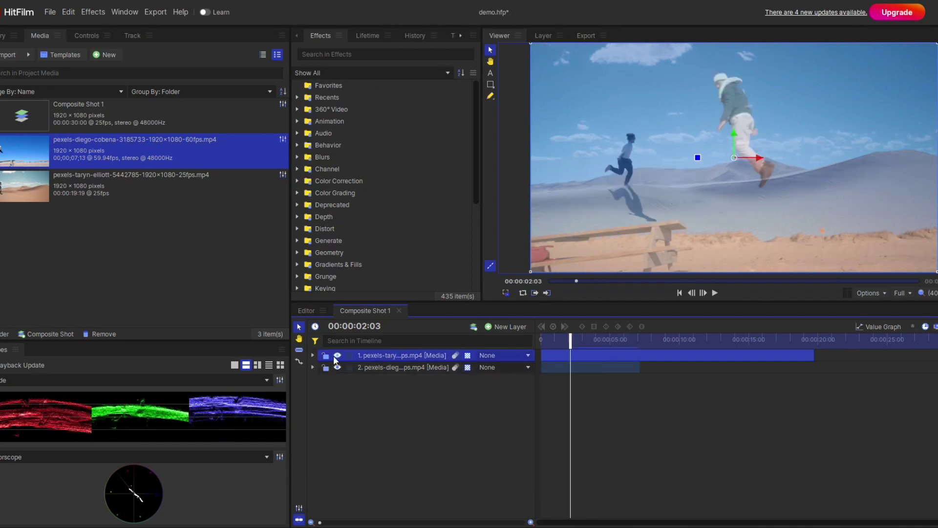
left_click(338, 355)
left_click(338, 355)
double_click(407, 354)
type("left")
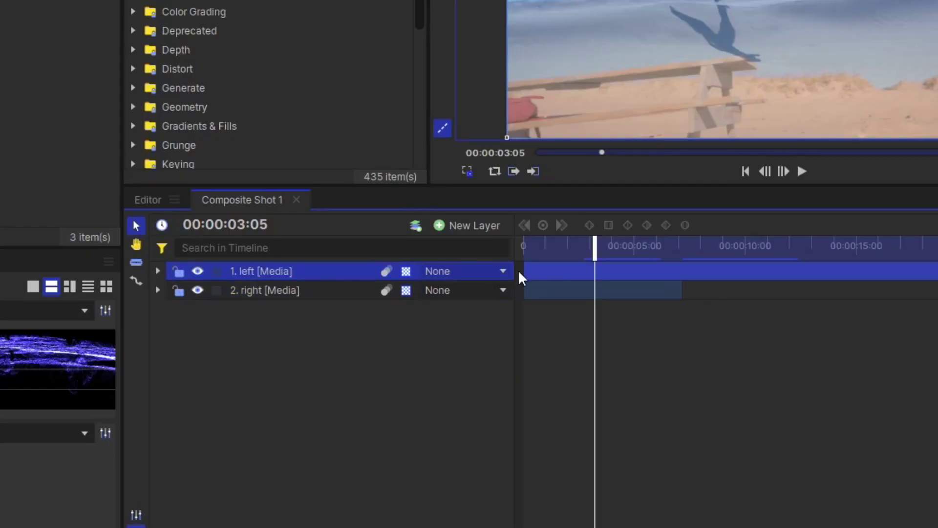
Trim the left clip's in-point so its runner lines up with the jumper, previewing the timing.
left_click(519, 276)
left_click_drag(522, 266, 562, 269)
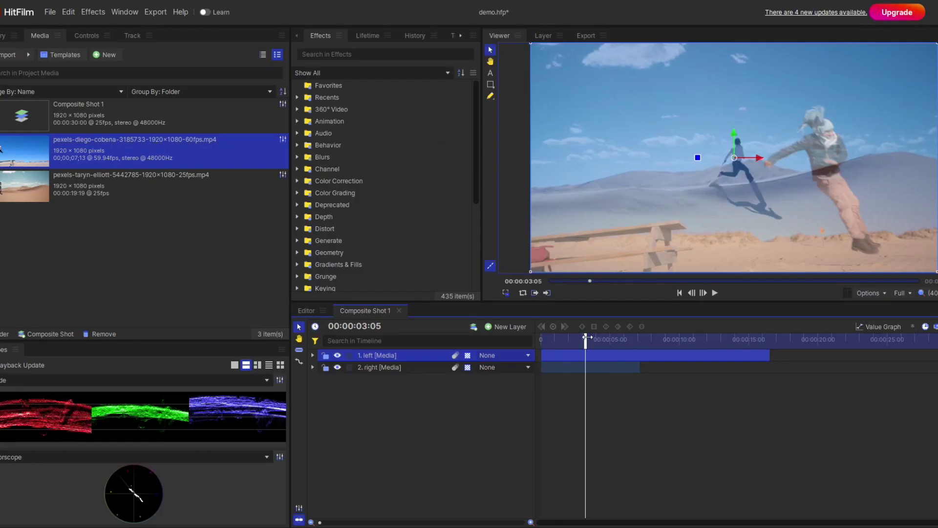
left_click_drag(587, 338, 577, 355)
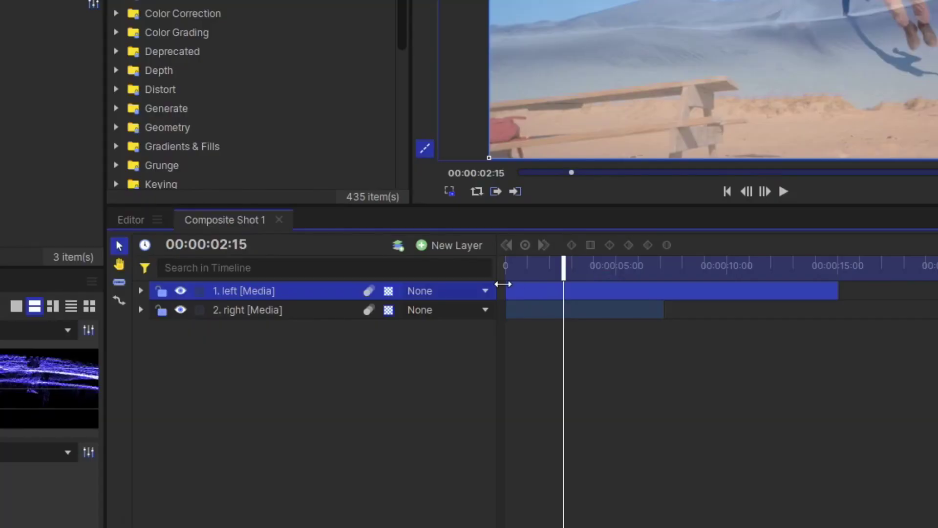
left_click_drag(504, 284, 524, 272)
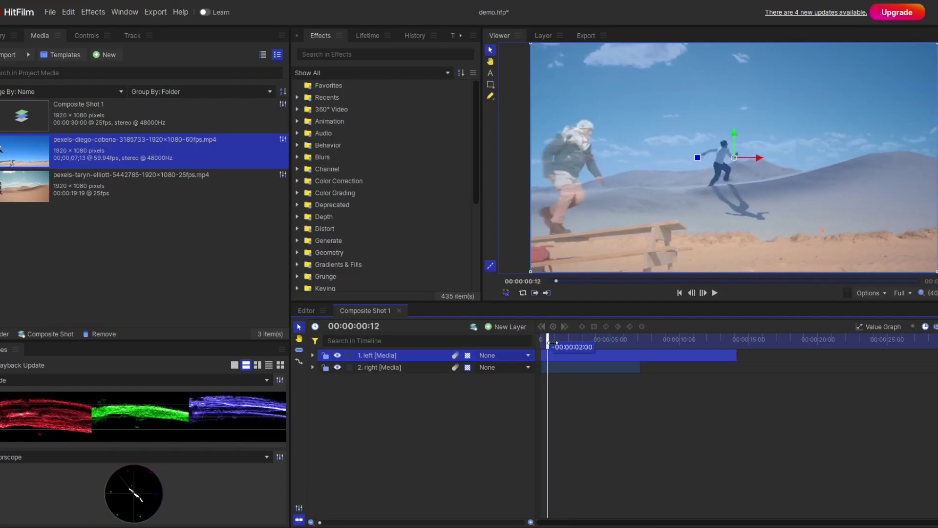
left_click_drag(552, 344, 592, 364)
Draw a rectangle mask over the left clip and restore its opacity to 100%.
scroll(636, 154, "down", 1)
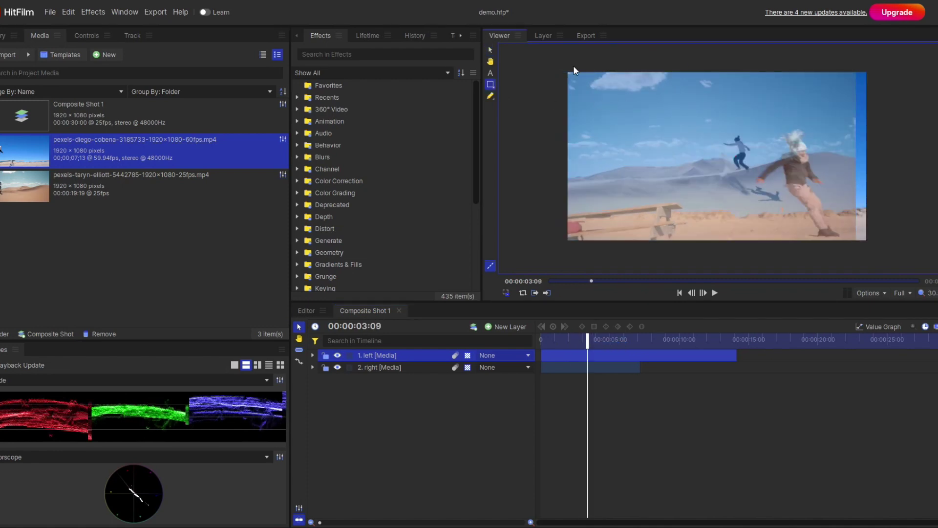
mouse_move(559, 59)
left_mouse_down()
mouse_move(620, 114)
mouse_move(737, 259)
left_mouse_up()
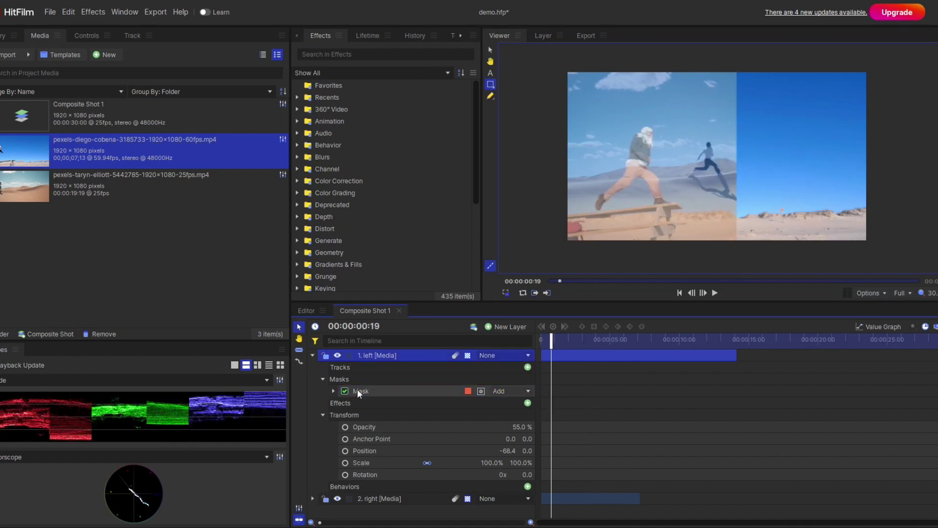
type("100")
key("Return")
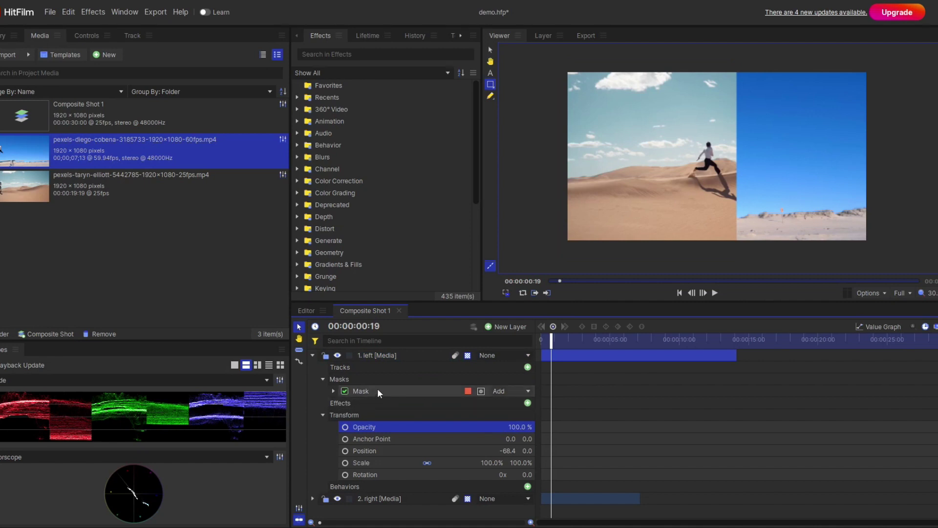
Scale the left layer to 161% and shift it left to X -345.0.
left_click(313, 355)
left_click(313, 355)
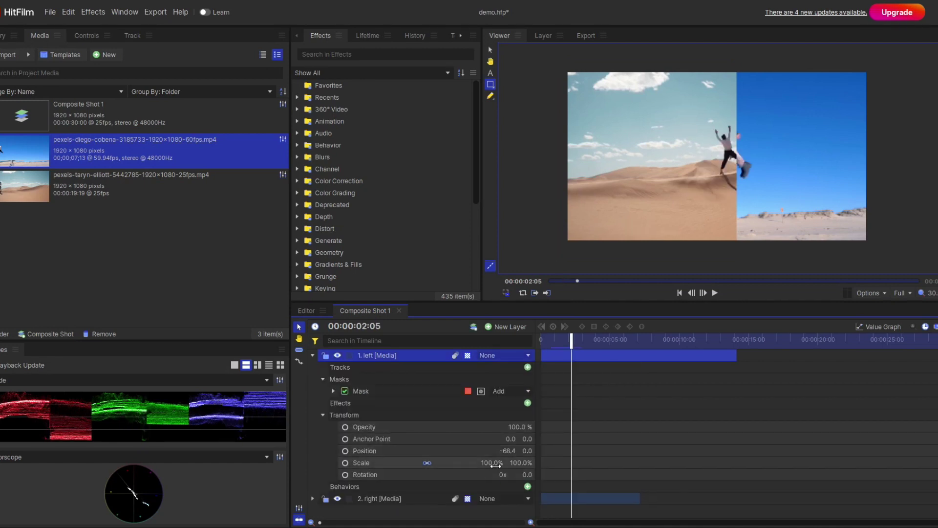
left_click_drag(494, 463, 544, 117)
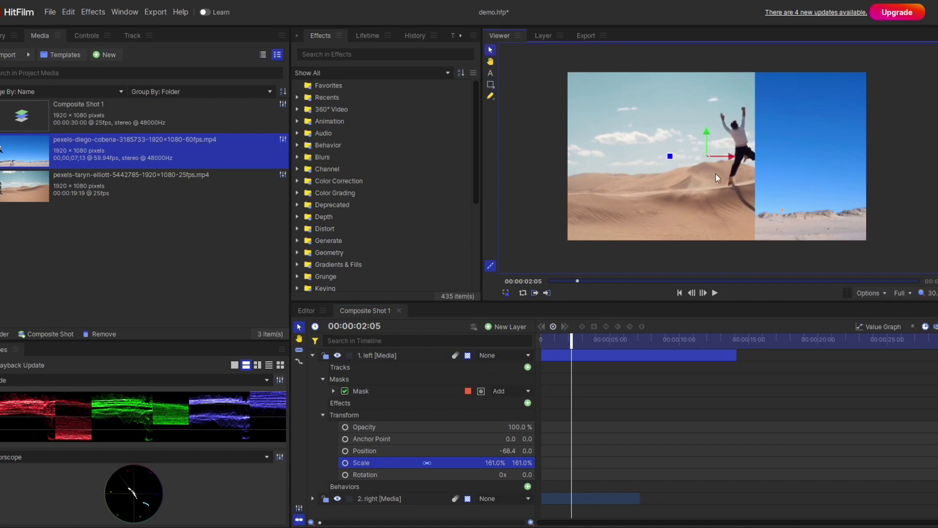
left_click_drag(731, 158, 679, 158)
left_click_drag(572, 342, 595, 362)
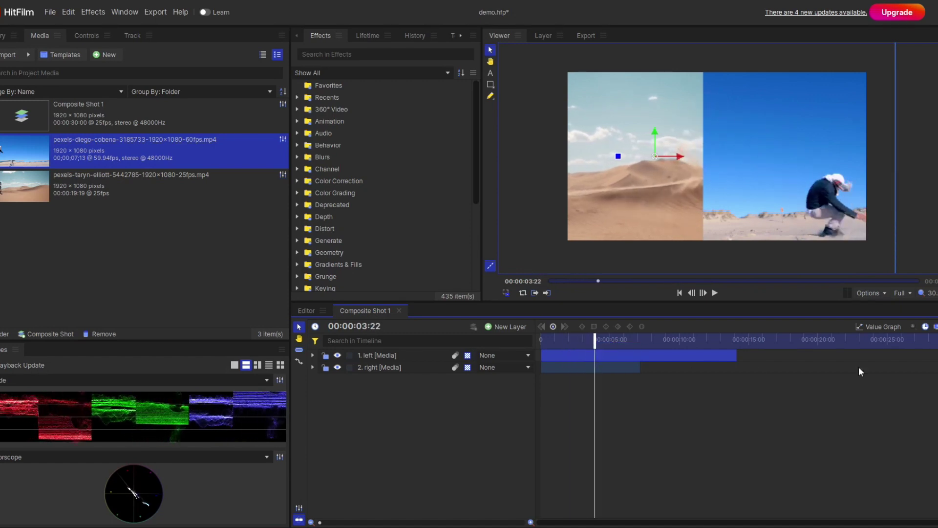
Enlarge the Viewer preview and slide the left layer's mask Position X further left.
left_click(925, 293)
left_click(929, 468)
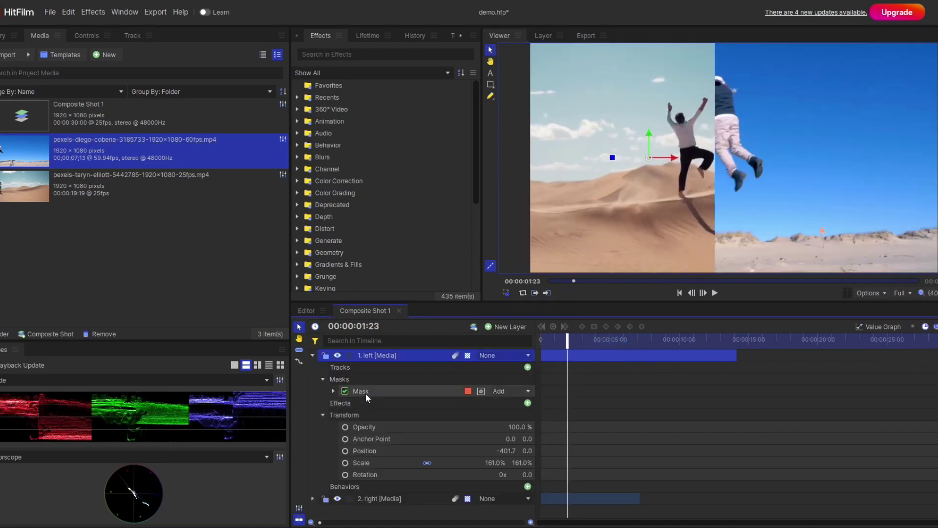
left_click(365, 392)
left_click(333, 391)
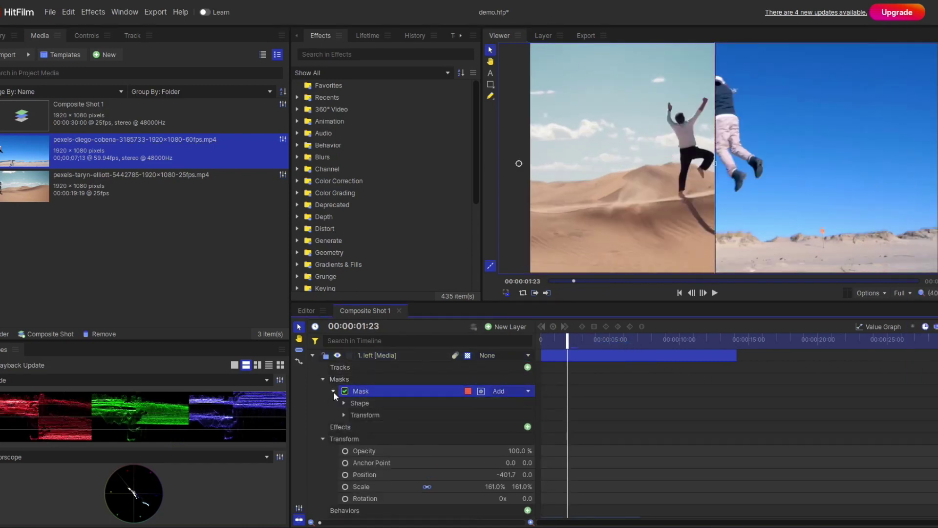
left_click(344, 415)
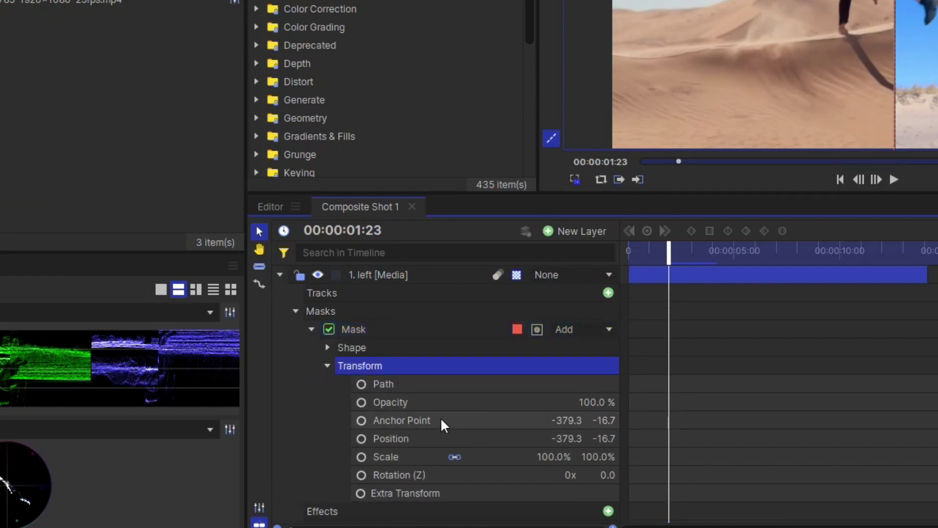
left_click_drag(567, 438, 532, 438)
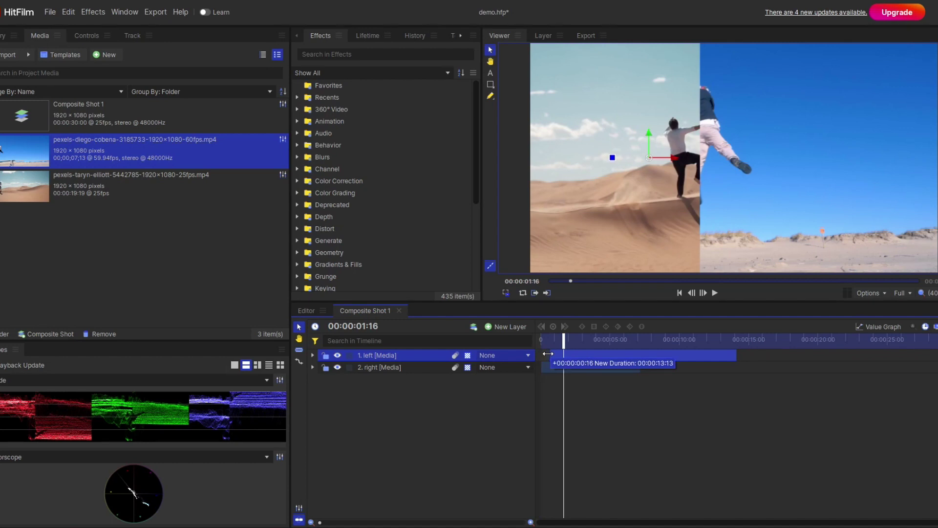
Trim the left clip's start slightly later and nudge it right for a clean hand-off.
mouse_move(548, 354)
left_mouse_down()
mouse_move(571, 360)
mouse_move(559, 339)
left_mouse_up()
left_click_drag(680, 161, 723, 160)
left_click_drag(559, 340, 600, 384)
left_click(463, 438)
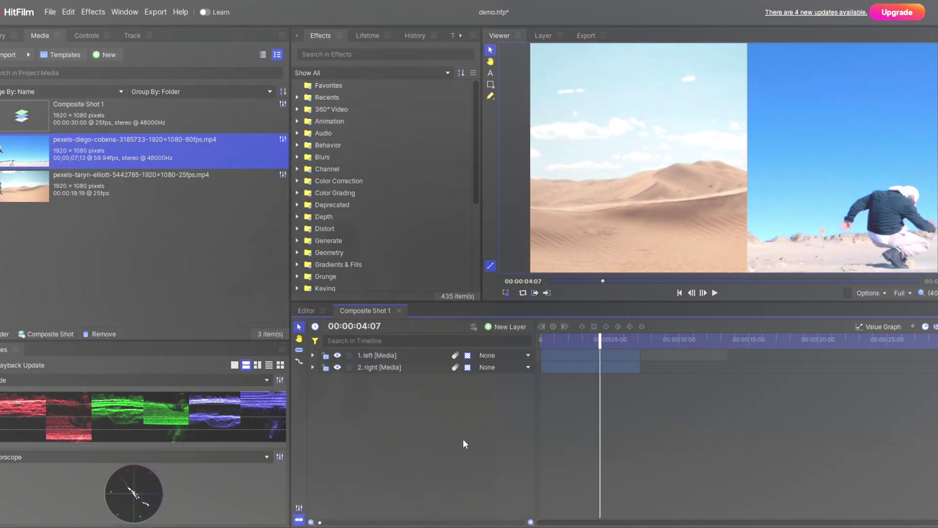